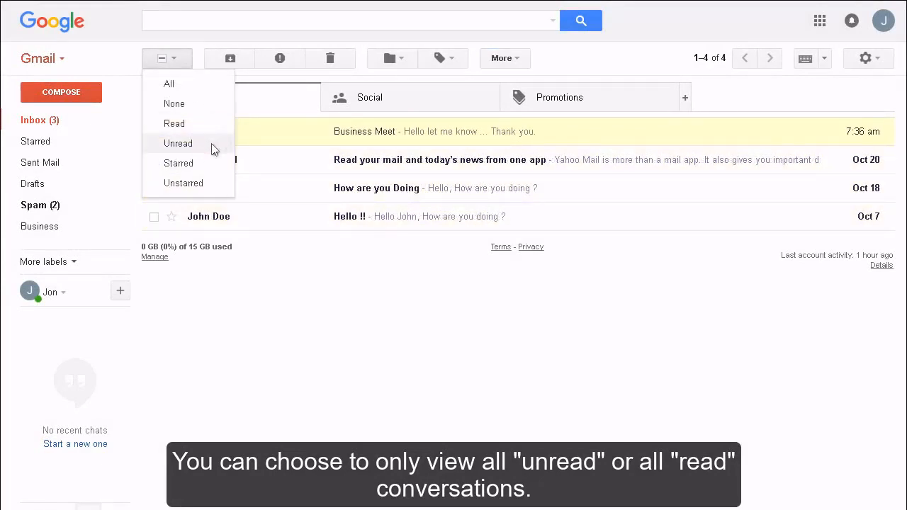
Select all unread conversations in the inbox and star the "Business Meet" conversation.
{"action": "left_click", "coordinate": [178, 143]}
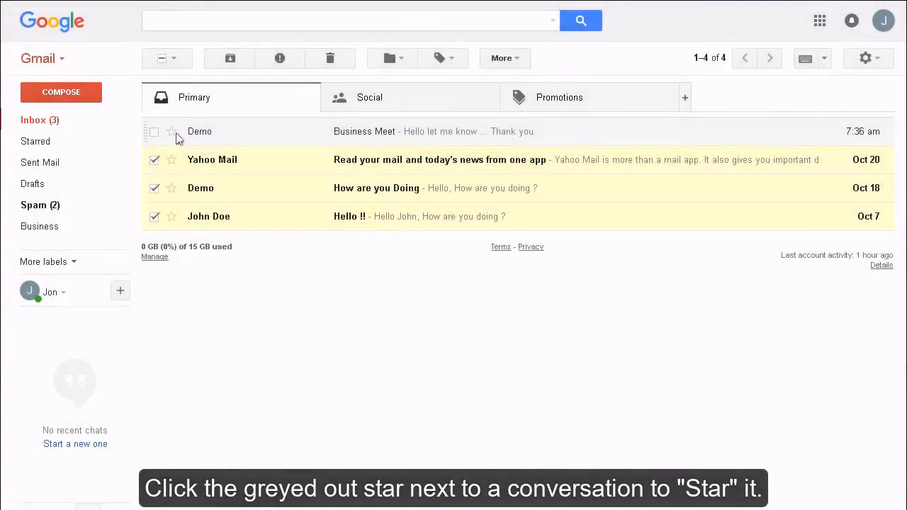
{"action": "left_click", "coordinate": [173, 133]}
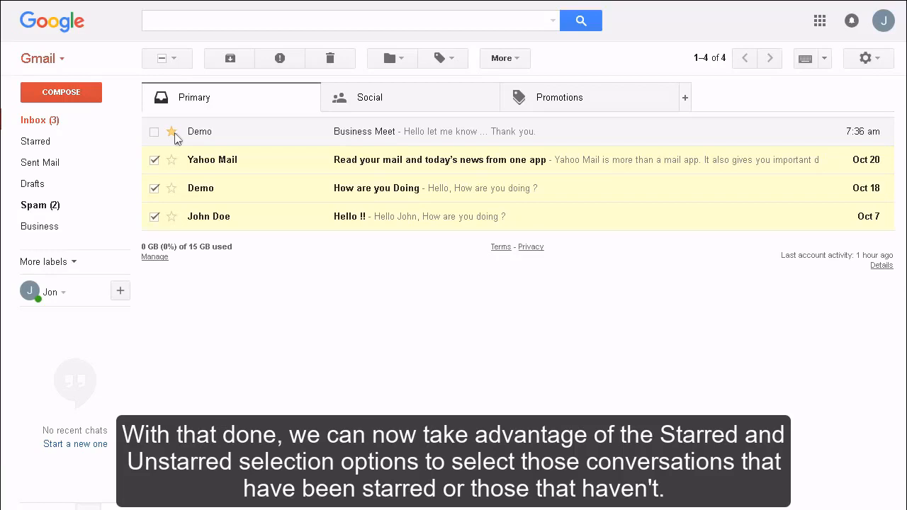
Select only the starred conversations in the inbox and mark them as unread.
{"action": "left_click", "coordinate": [173, 59]}
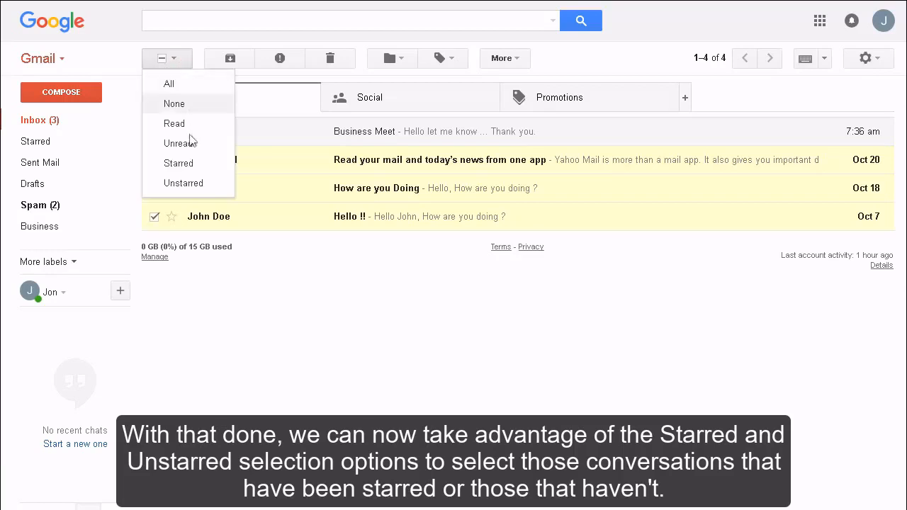
{"action": "left_click", "coordinate": [190, 165]}
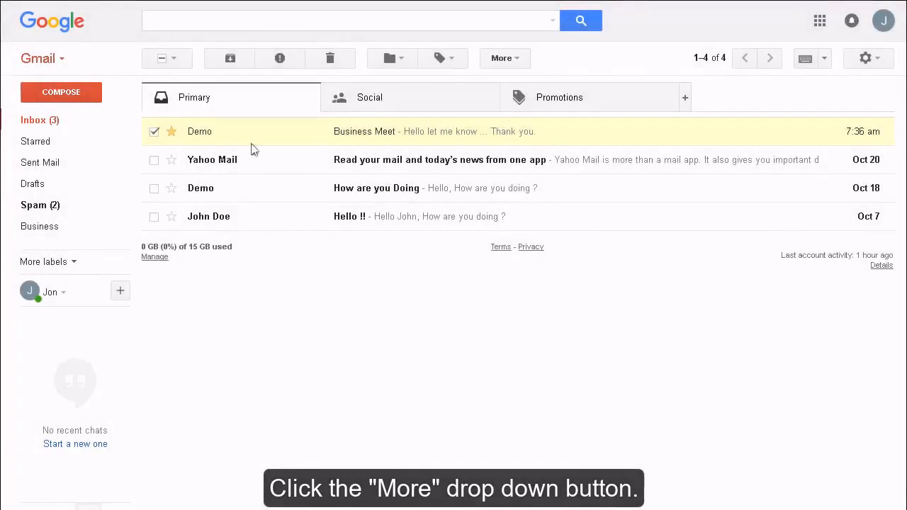
{"action": "left_click", "coordinate": [518, 61]}
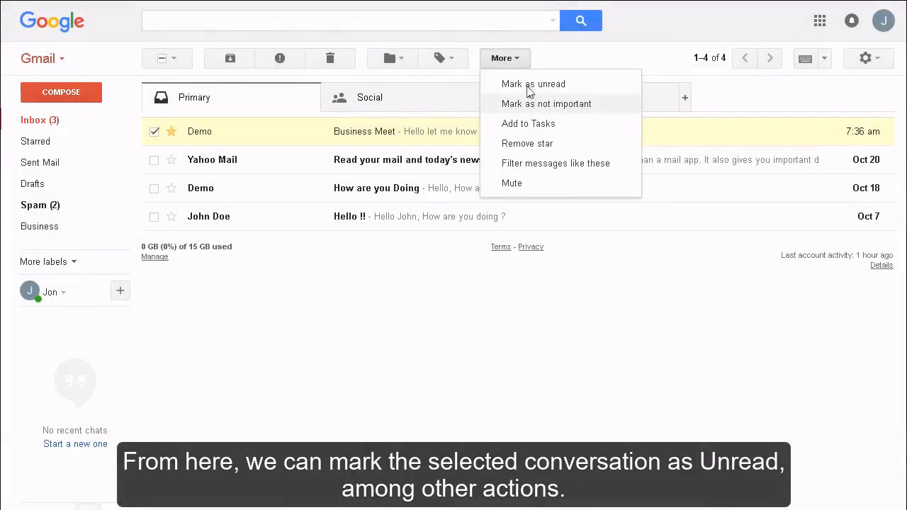
{"action": "left_click", "coordinate": [528, 88]}
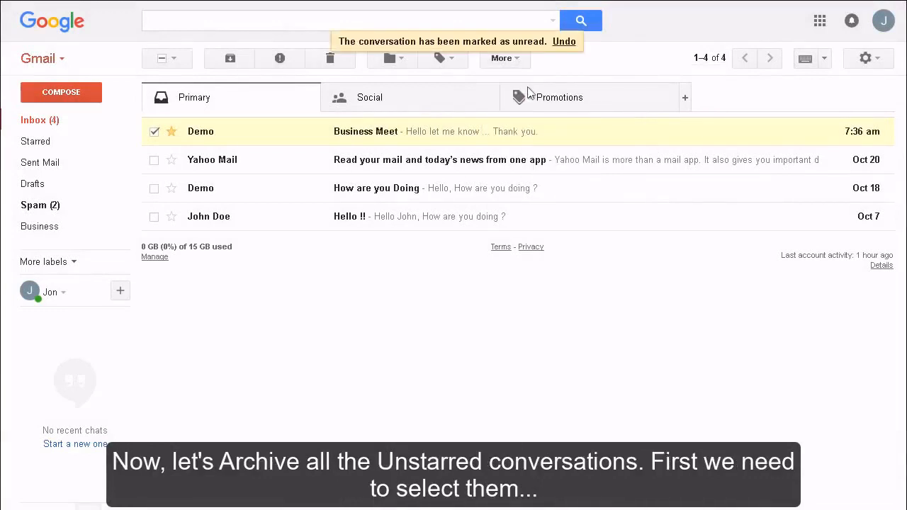
Select all unstarred conversations in the inbox and archive them.
{"action": "left_click", "coordinate": [173, 59]}
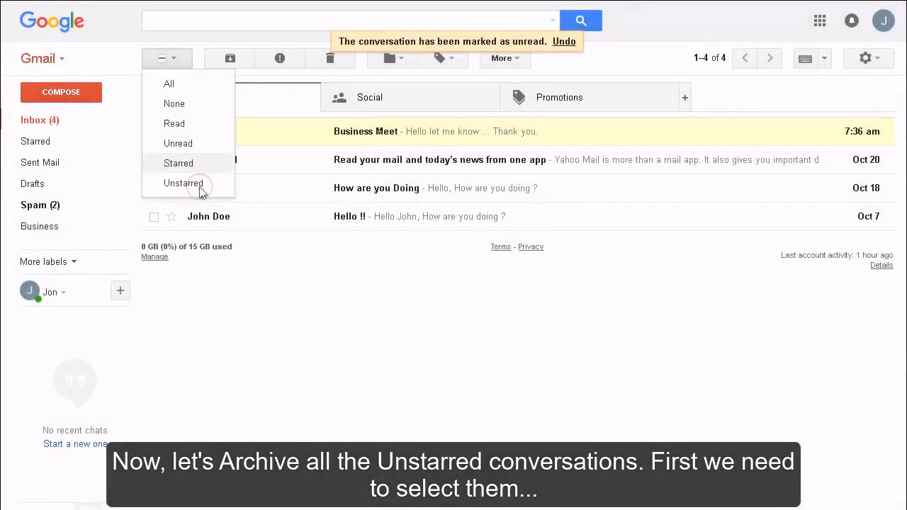
{"action": "left_click", "coordinate": [201, 188]}
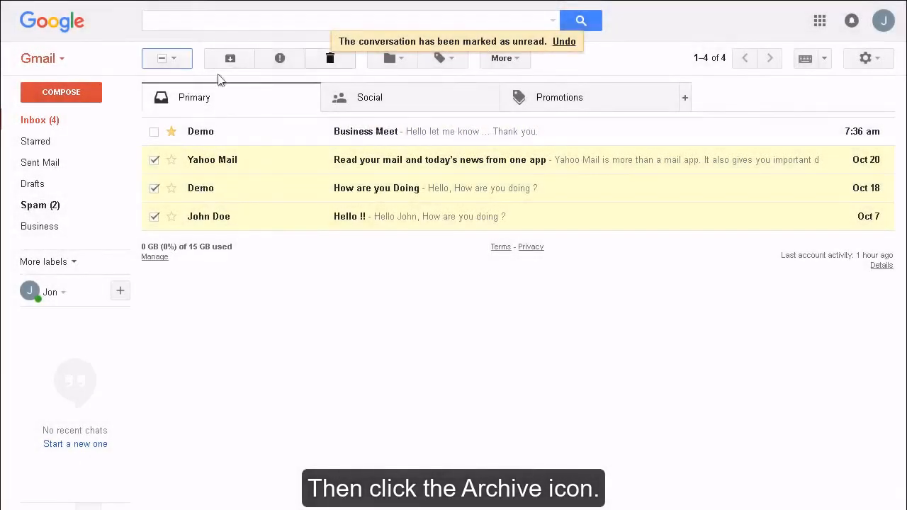
{"action": "left_click", "coordinate": [228, 60]}
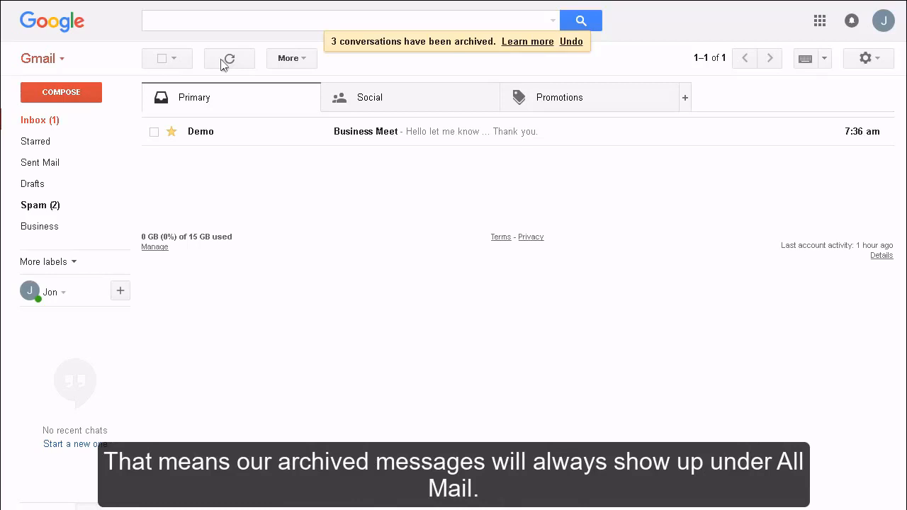
In All Mail, select all unstarred conversations and move them to the Trash, confirming the deletion.
{"action": "left_click", "coordinate": [71, 262]}
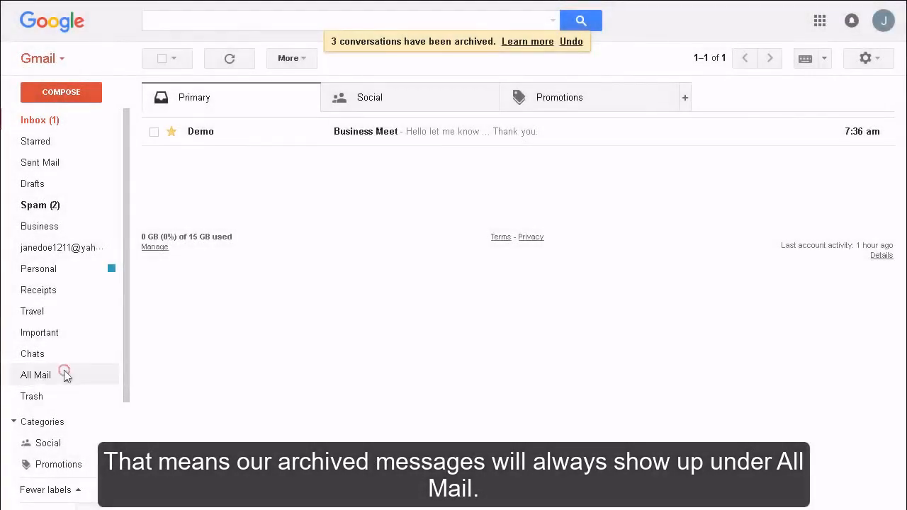
{"action": "left_click", "coordinate": [66, 373]}
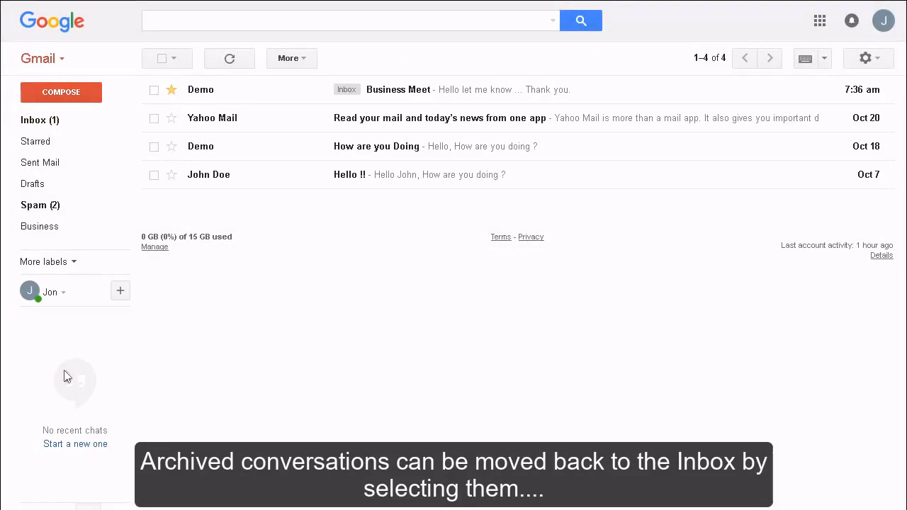
{"action": "left_click", "coordinate": [173, 62]}
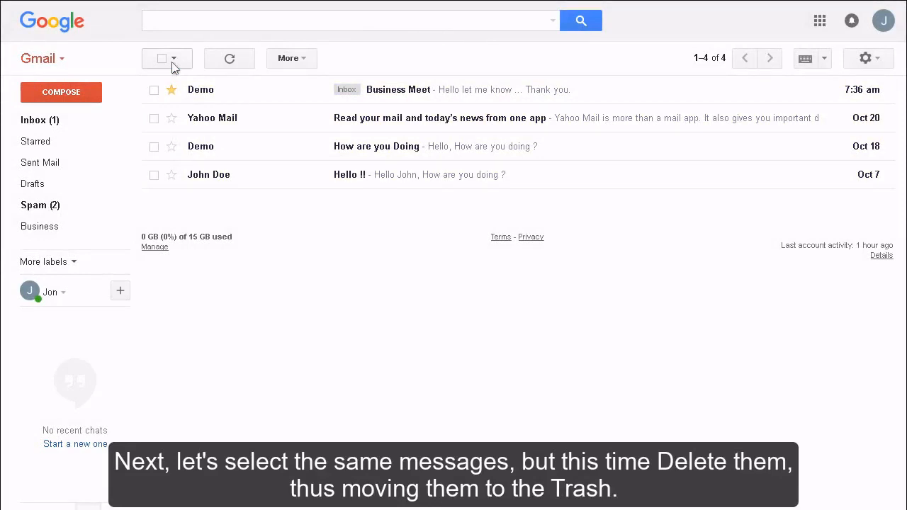
{"action": "left_click", "coordinate": [173, 60]}
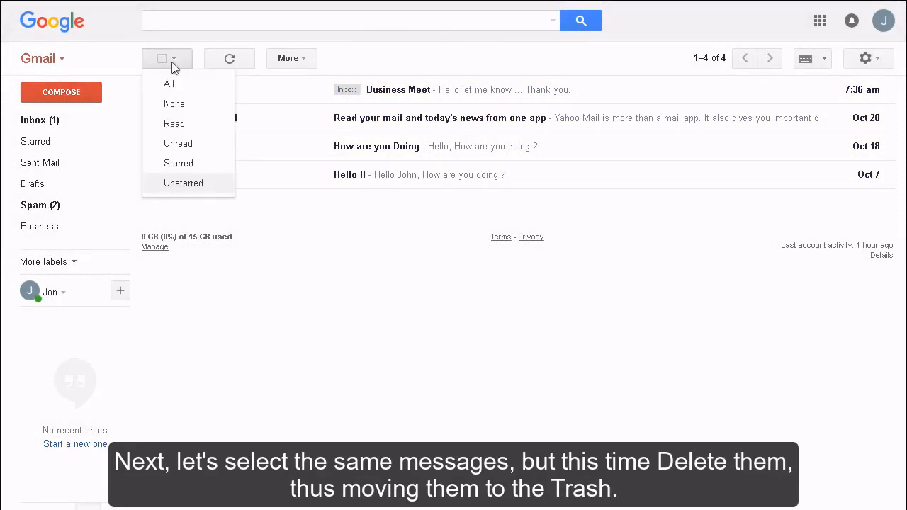
{"action": "left_click", "coordinate": [209, 185]}
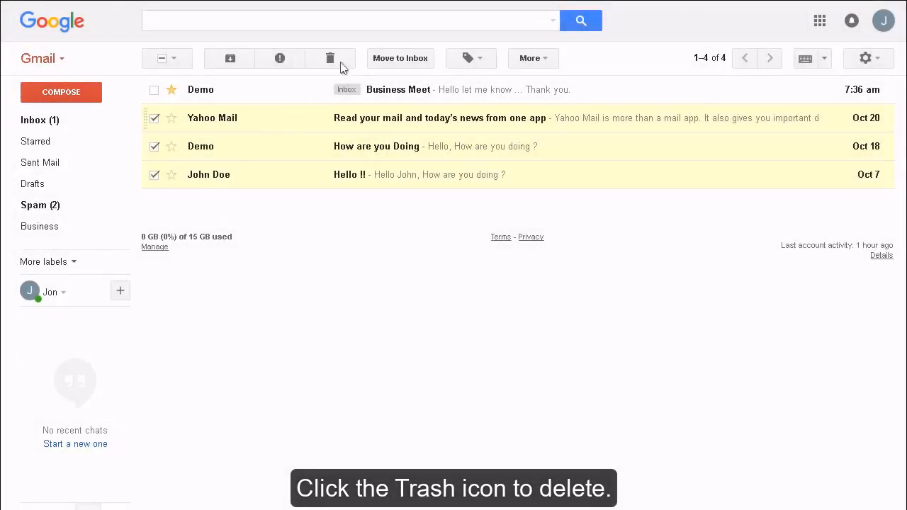
{"action": "left_click", "coordinate": [340, 66]}
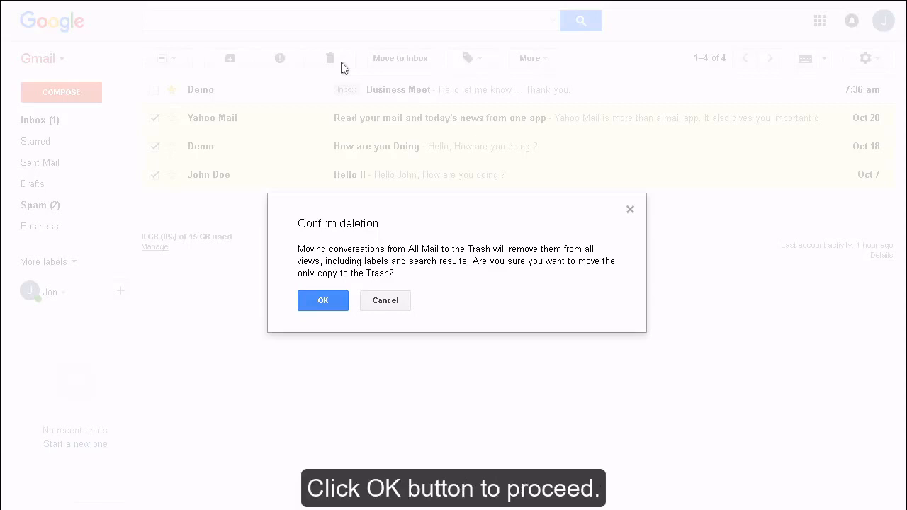
{"action": "left_click", "coordinate": [310, 302]}
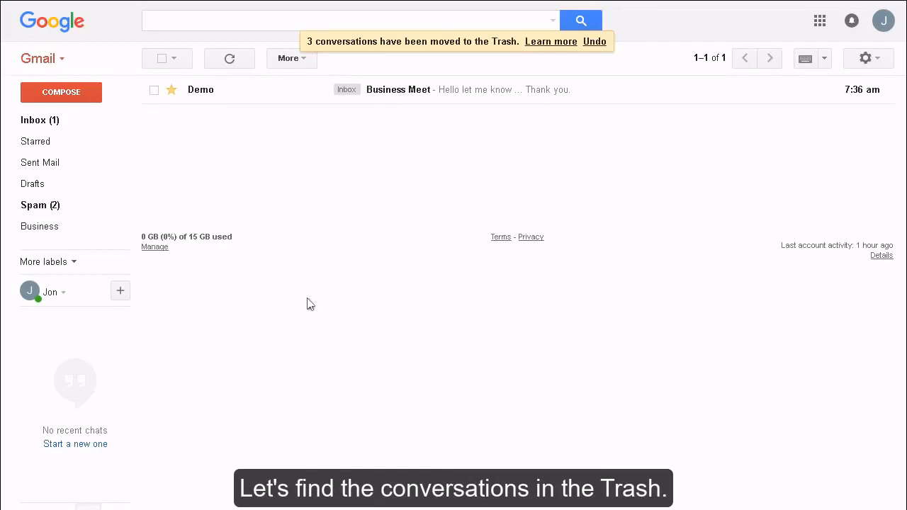
Open the Trash folder and select all of its conversations, finishing with the selection cleared.
{"action": "left_click", "coordinate": [79, 265]}
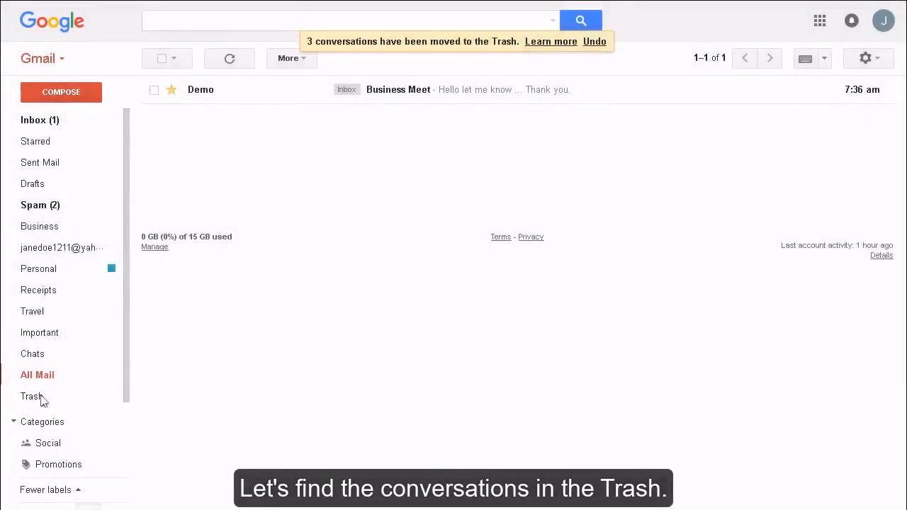
{"action": "left_click", "coordinate": [41, 401]}
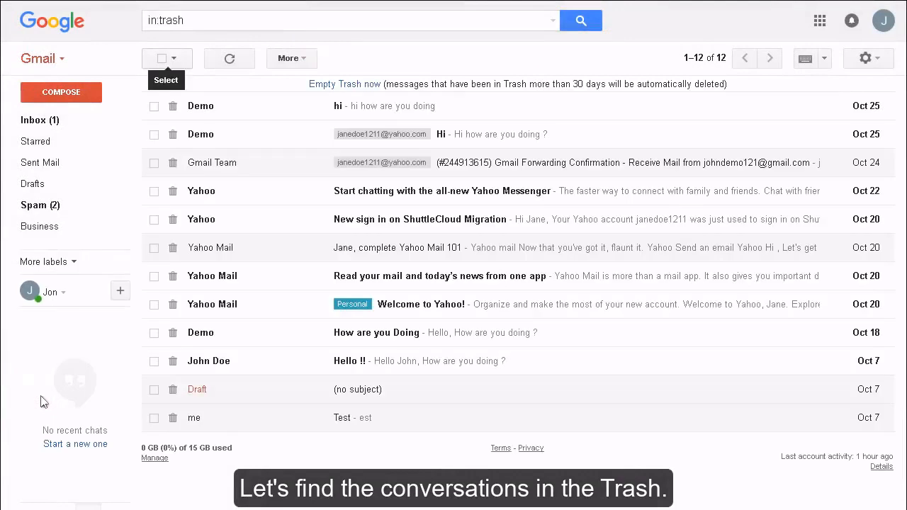
{"action": "left_click", "coordinate": [162, 59]}
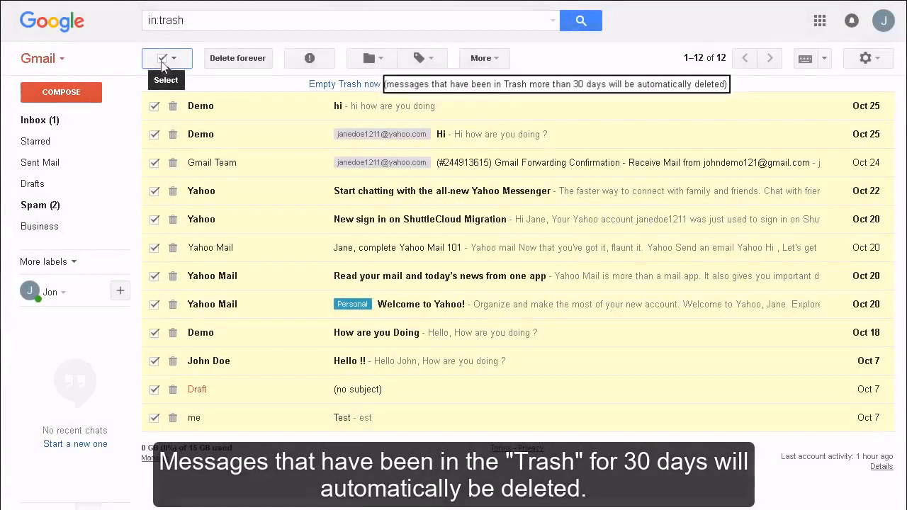
{"action": "left_click", "coordinate": [162, 59]}
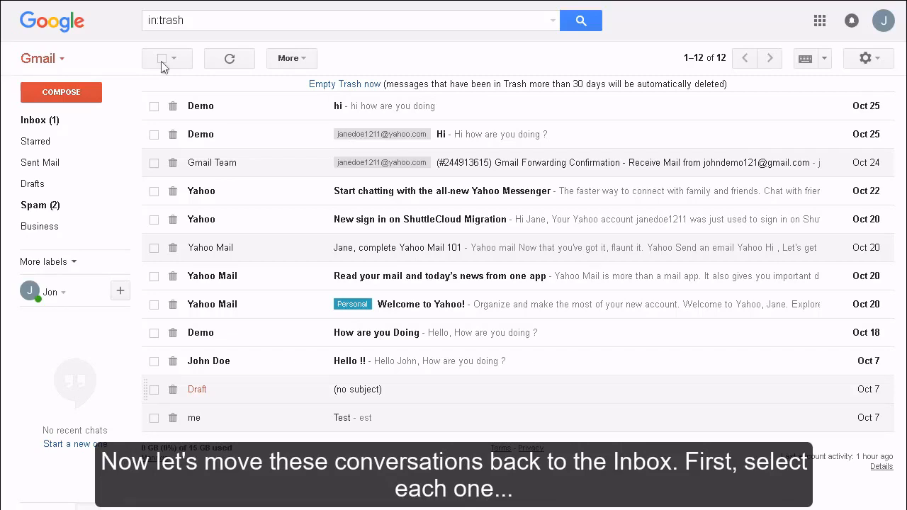
Move the "Read your mail and today's news from one app", "How are you Doing" and "Hello !!" conversations from the Trash to the Inbox.
{"action": "left_click", "coordinate": [154, 276]}
{"action": "left_click", "coordinate": [153, 333]}
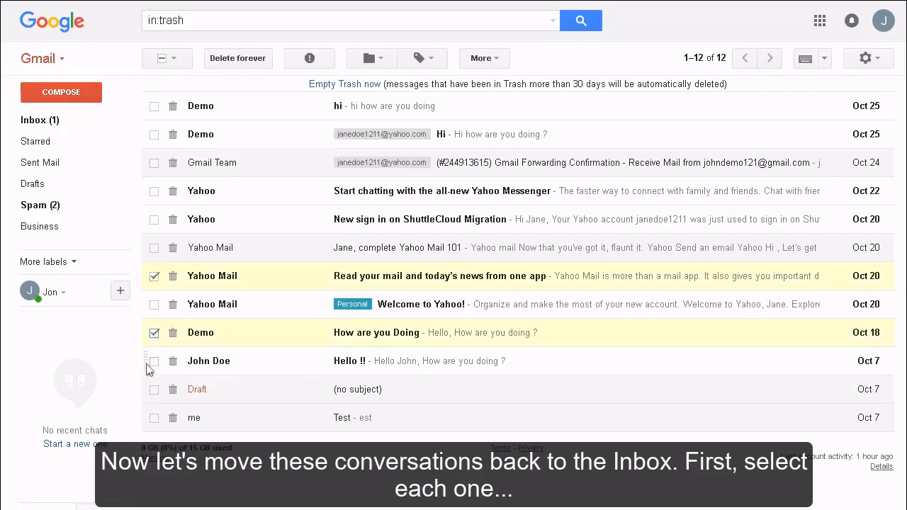
{"action": "left_click", "coordinate": [148, 366]}
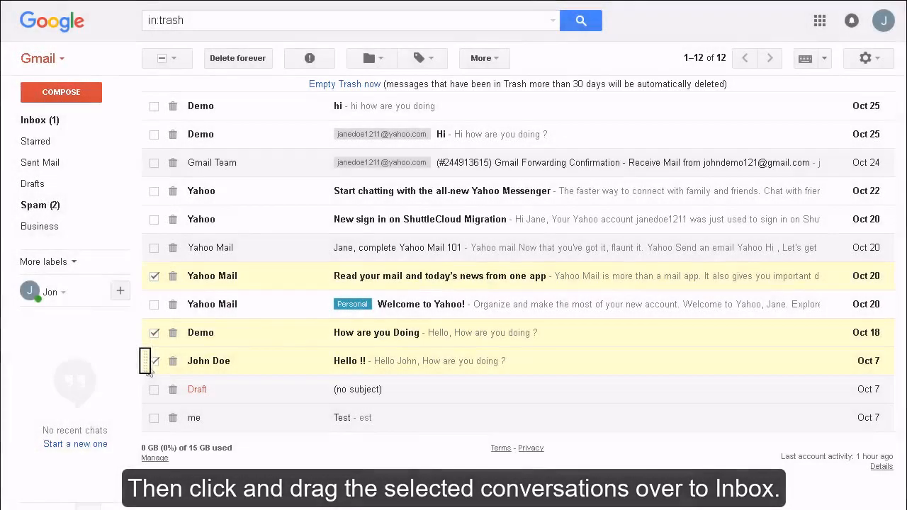
{"action": "left_click_drag", "start_coordinate": [146, 365], "coordinate": [201, 305]}
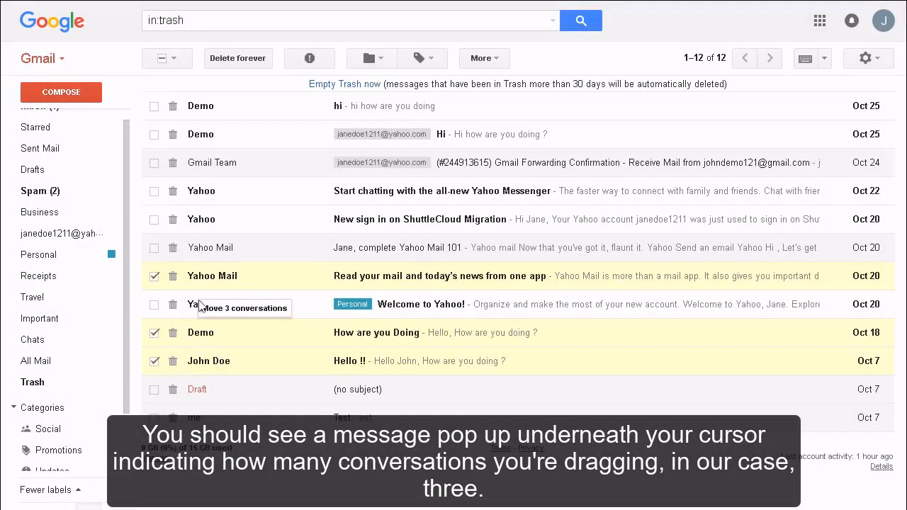
{"action": "left_click_drag", "start_coordinate": [201, 306], "coordinate": [83, 119]}
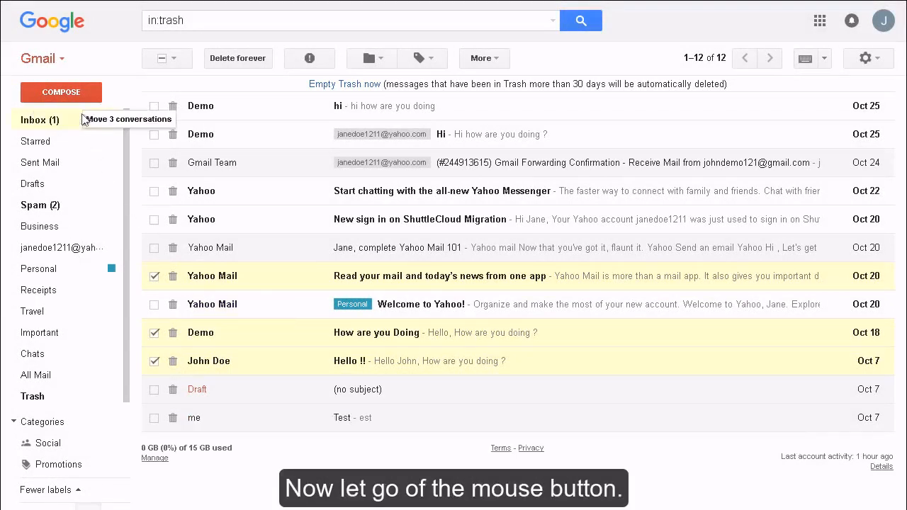
{"action": "left_click_drag", "start_coordinate": [83, 119], "coordinate": [83, 120]}
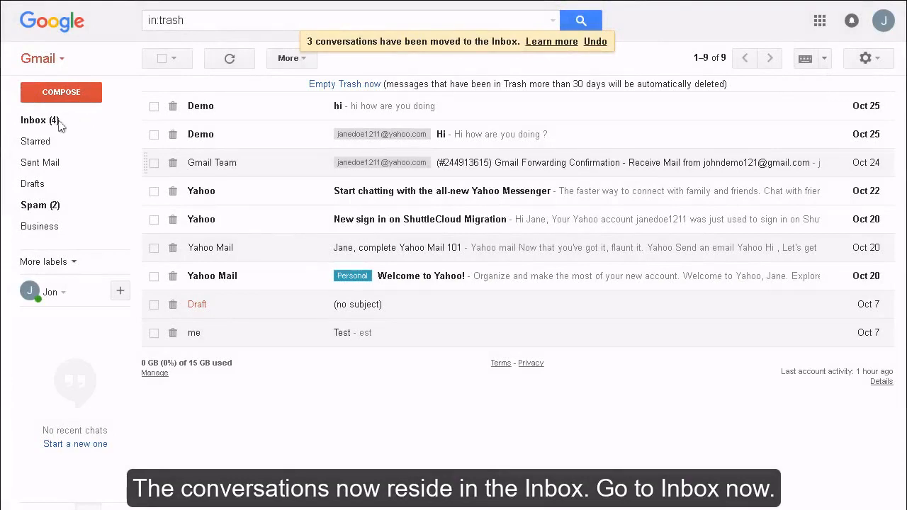
Go to the Inbox and mark the "Hello !!" conversation as spam.
{"action": "left_click", "coordinate": [51, 124]}
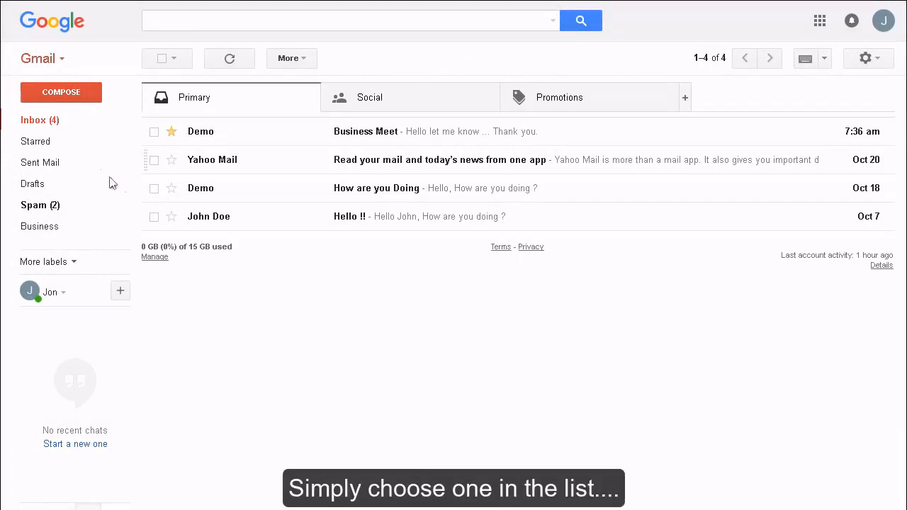
{"action": "left_click", "coordinate": [154, 218]}
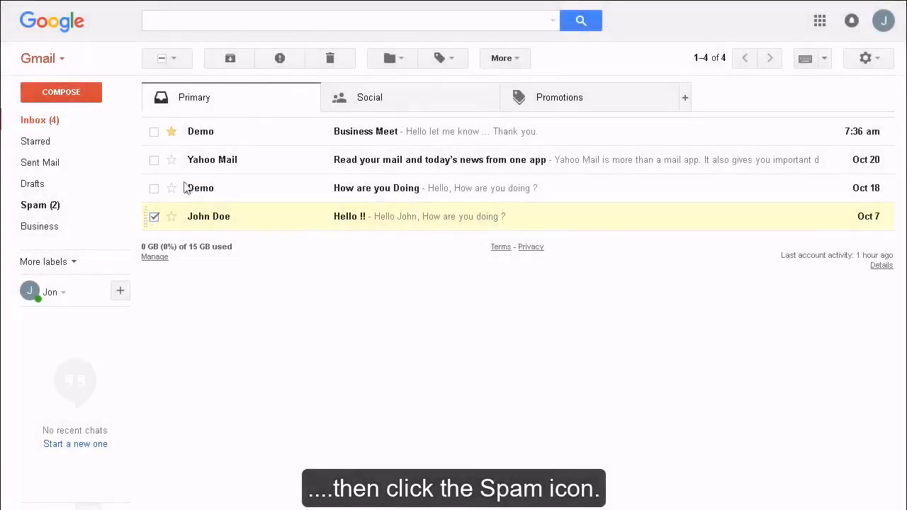
{"action": "left_click", "coordinate": [293, 62]}
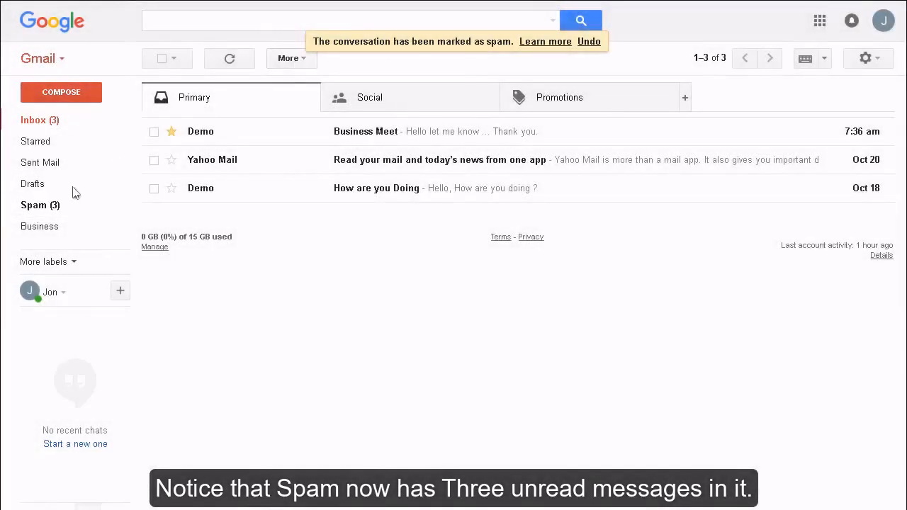
Open the Spam folder and mark the "Hello !!" conversation as not spam.
{"action": "left_click", "coordinate": [43, 209]}
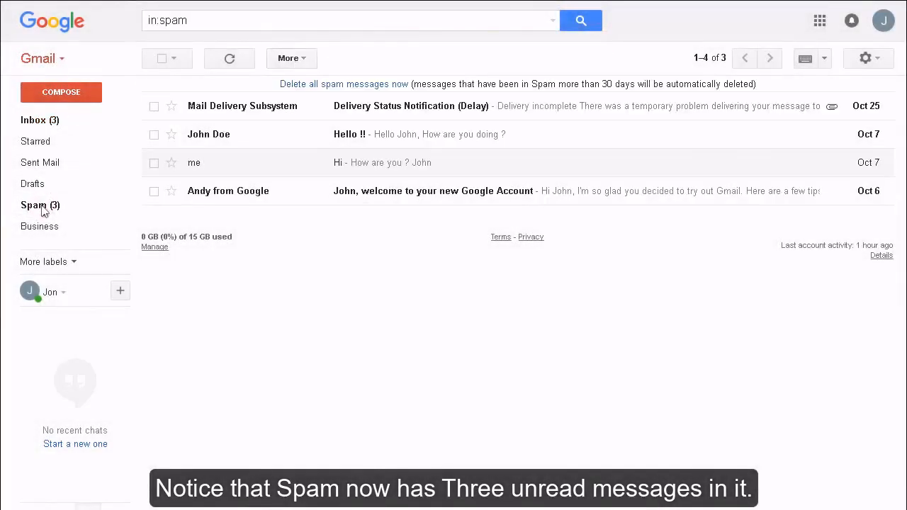
{"action": "left_click", "coordinate": [154, 136]}
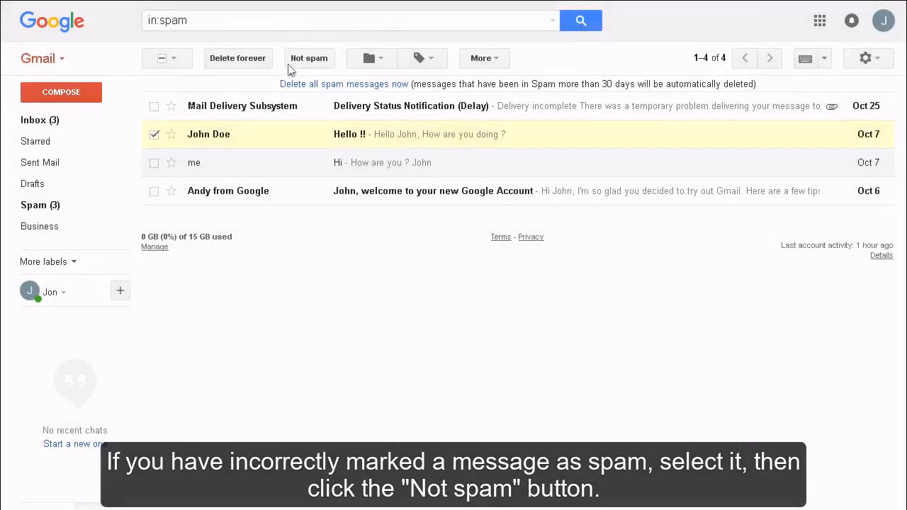
{"action": "left_click", "coordinate": [301, 62]}
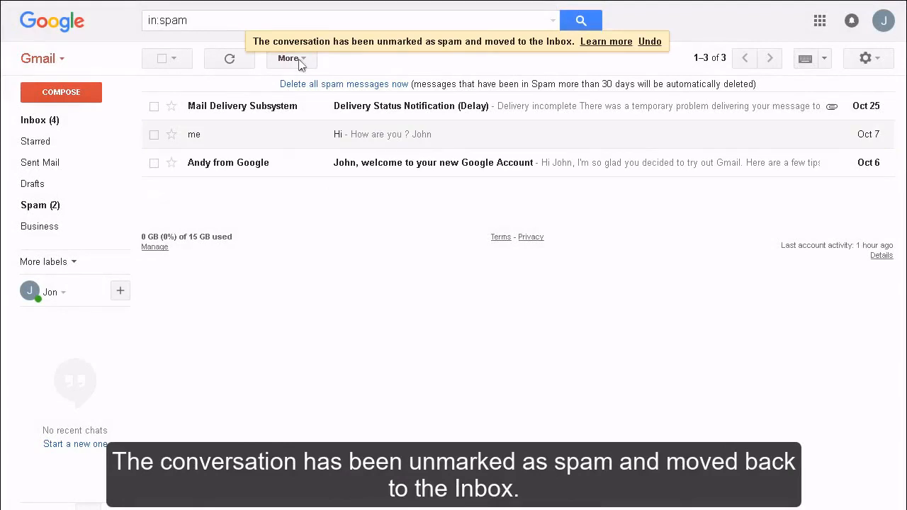
Open the "Hello !!" conversation from the Inbox and display the additional actions available for it.
{"action": "left_click", "coordinate": [48, 123]}
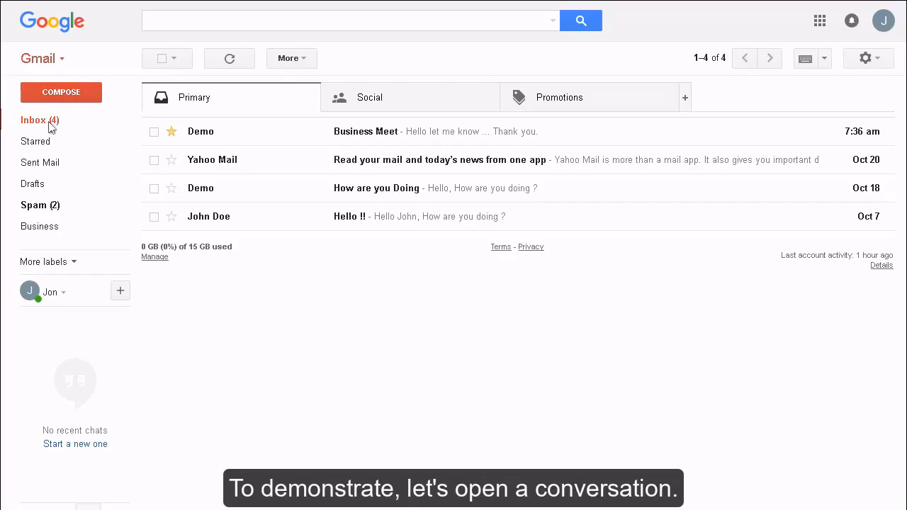
{"action": "left_click", "coordinate": [413, 220]}
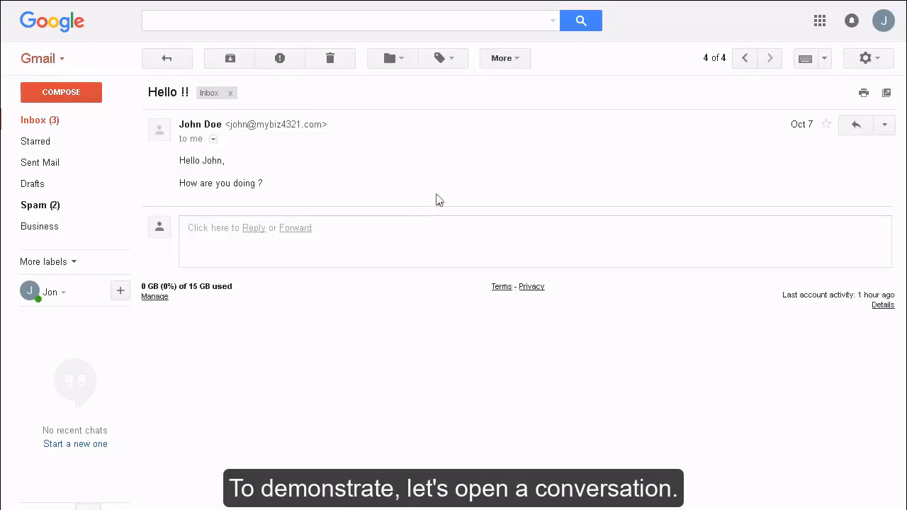
{"action": "left_click", "coordinate": [525, 62]}
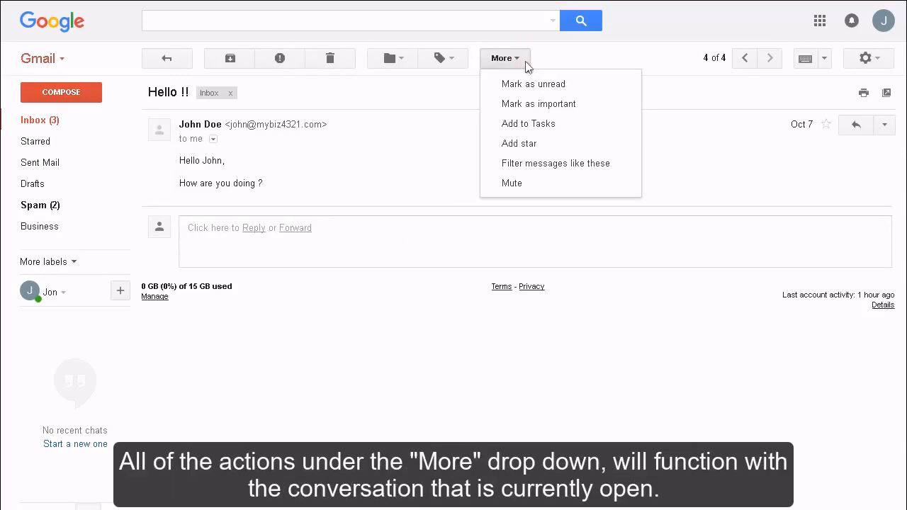